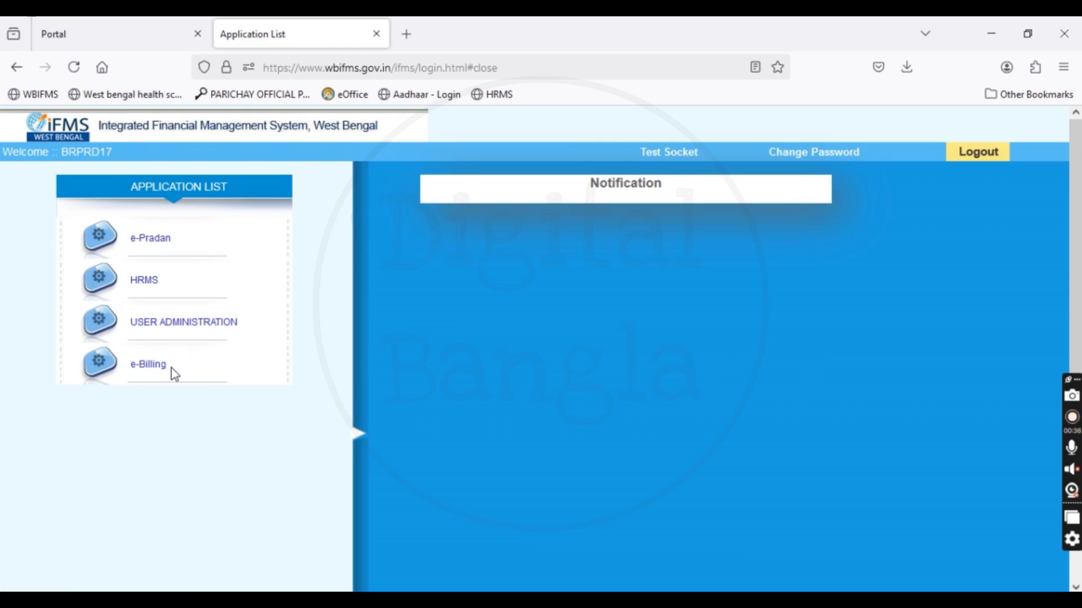
Enter HRMS without using a Digital Signature Certificate and display the employee task list
left_click(151, 282)
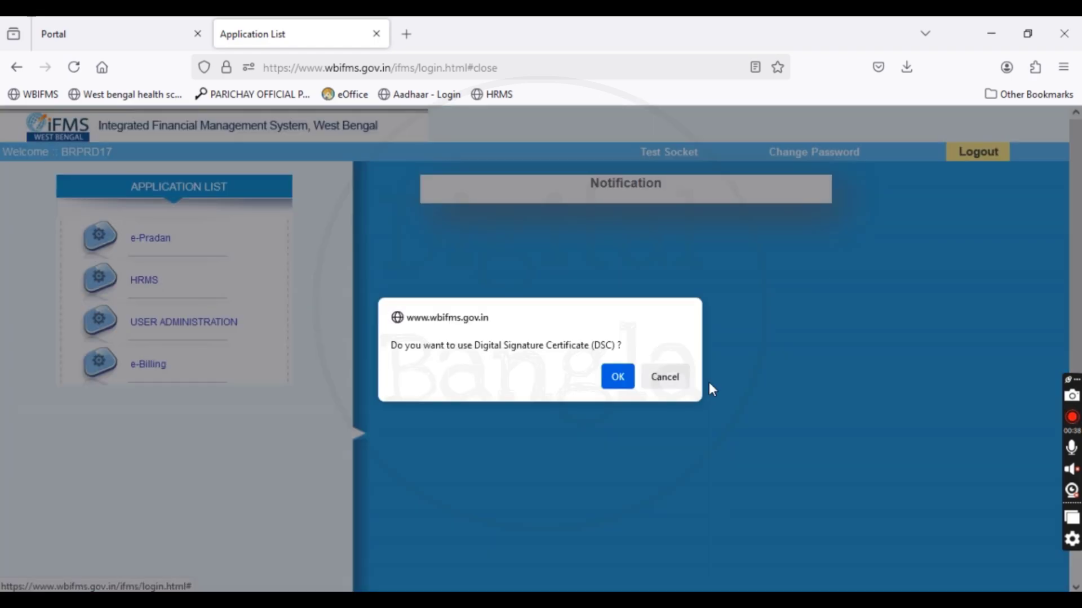
left_click(677, 380)
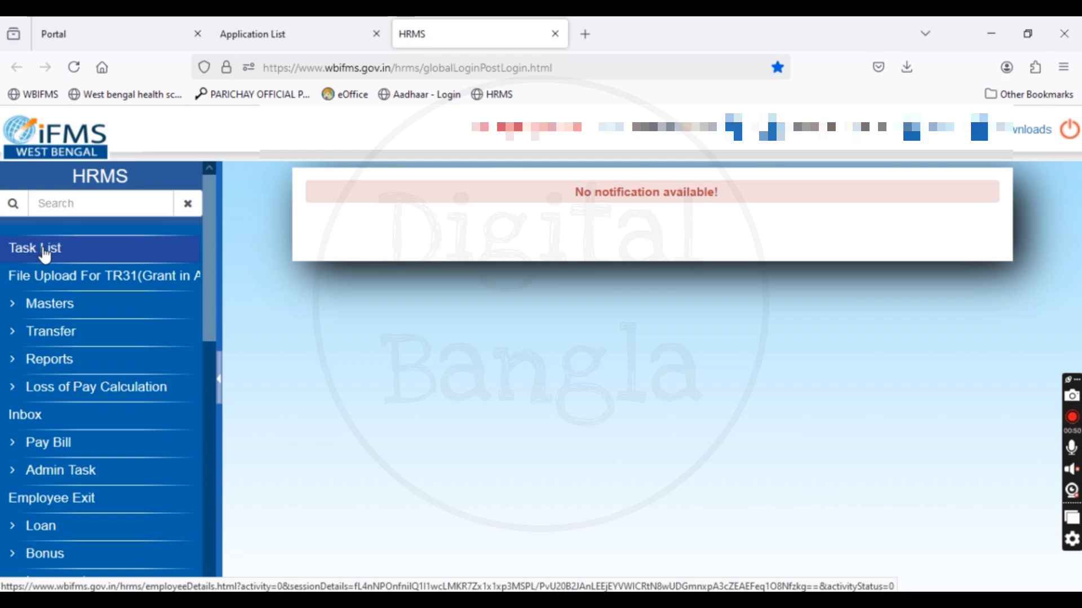
left_click(48, 255)
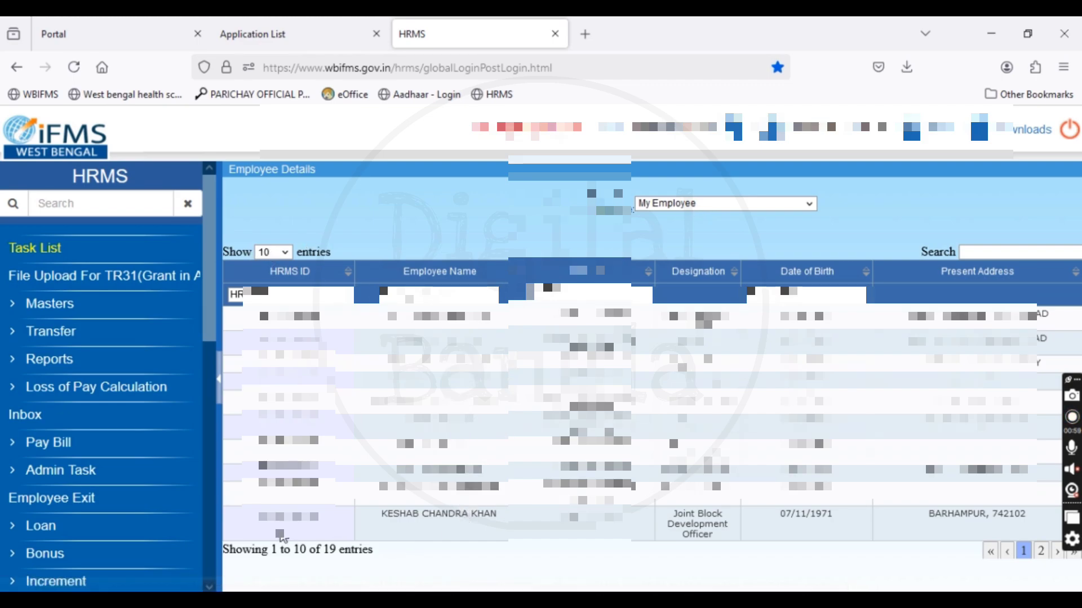
Open the Joint Block Development Officer's record for updating and show the deductions among the salary components
left_click(443, 523)
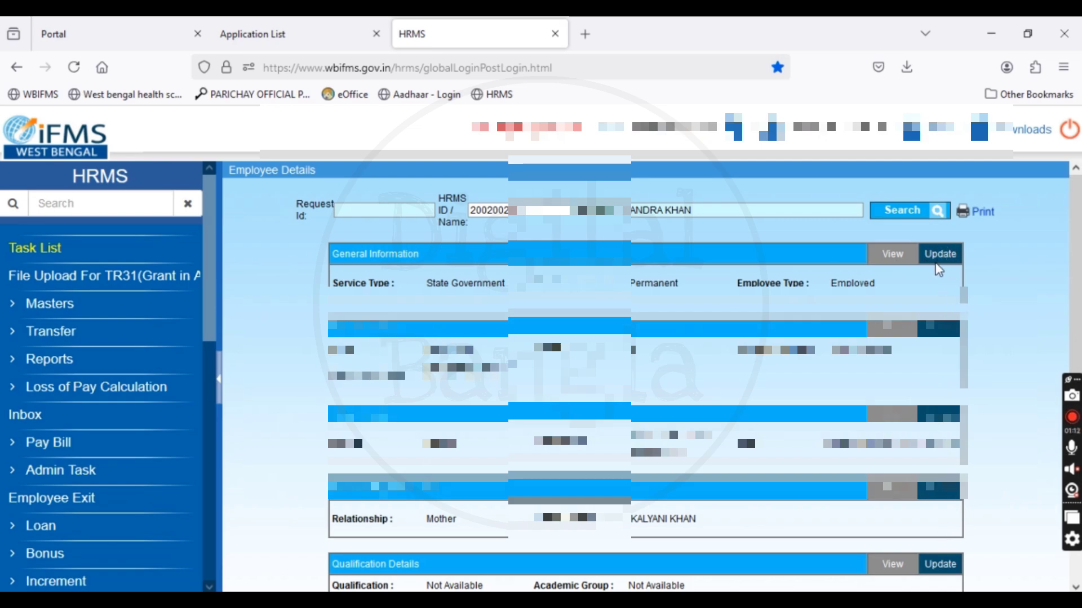
left_click(939, 255)
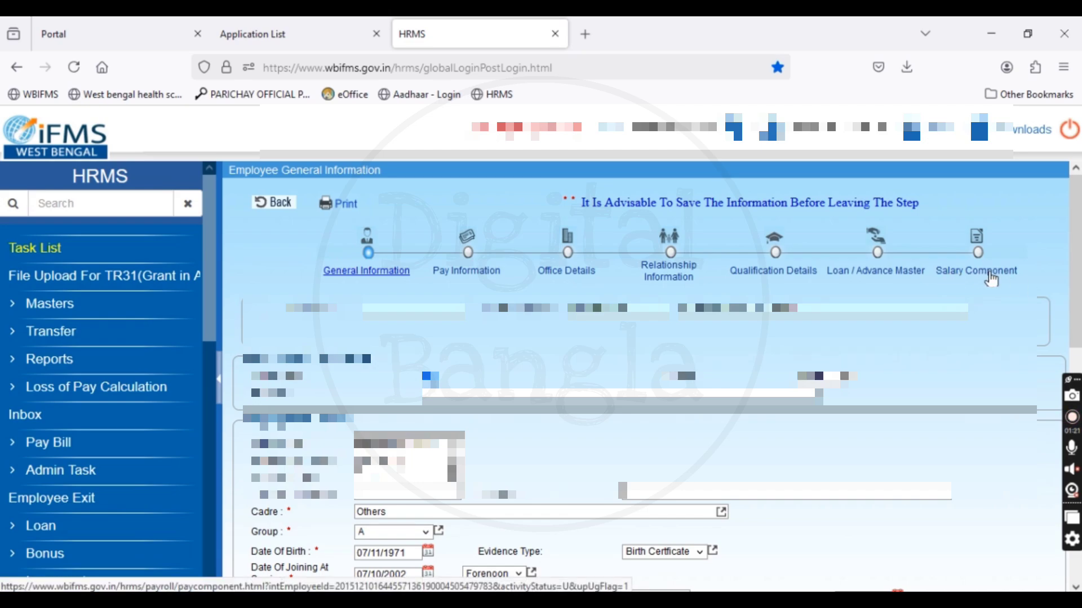
left_click(990, 276)
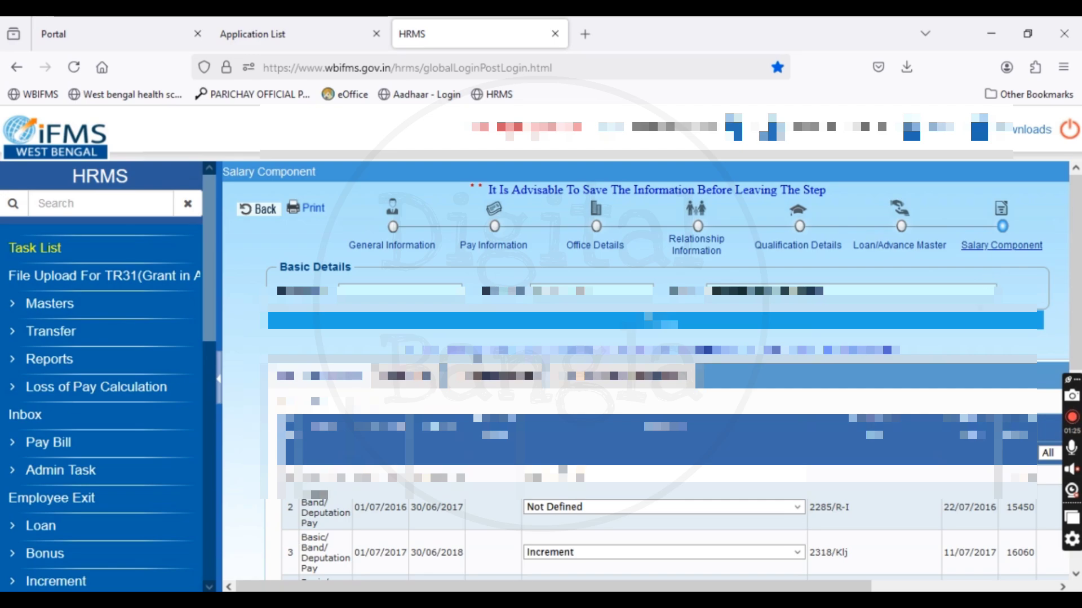
scroll(968, 366, "down", 3)
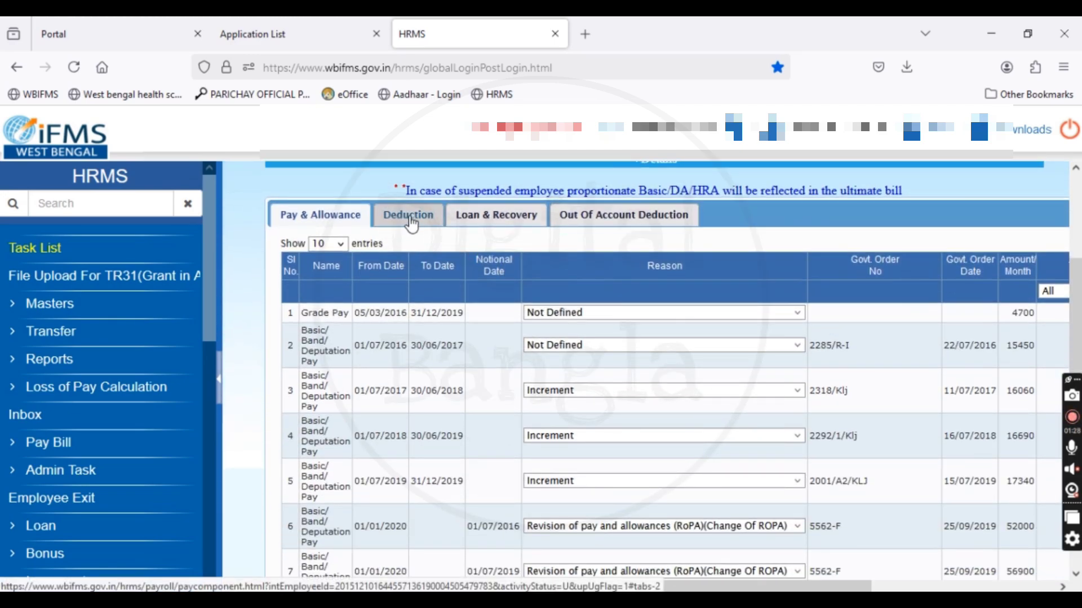
left_click(409, 217)
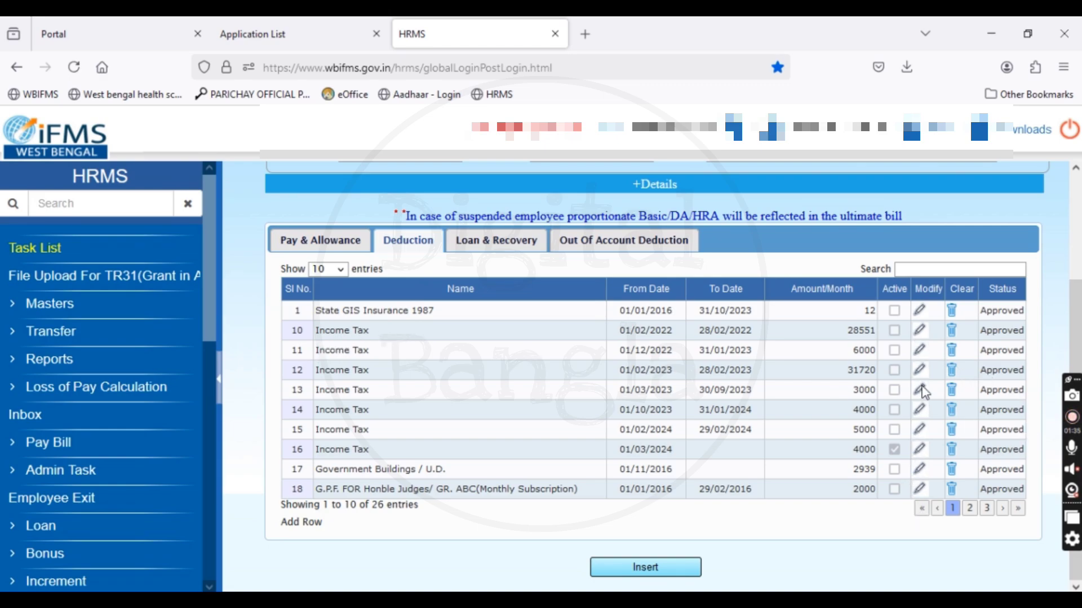
End the active Income Tax deduction starting 01/03/2024 on 31/01/2025, deactivate it and save the changes
left_click(920, 371)
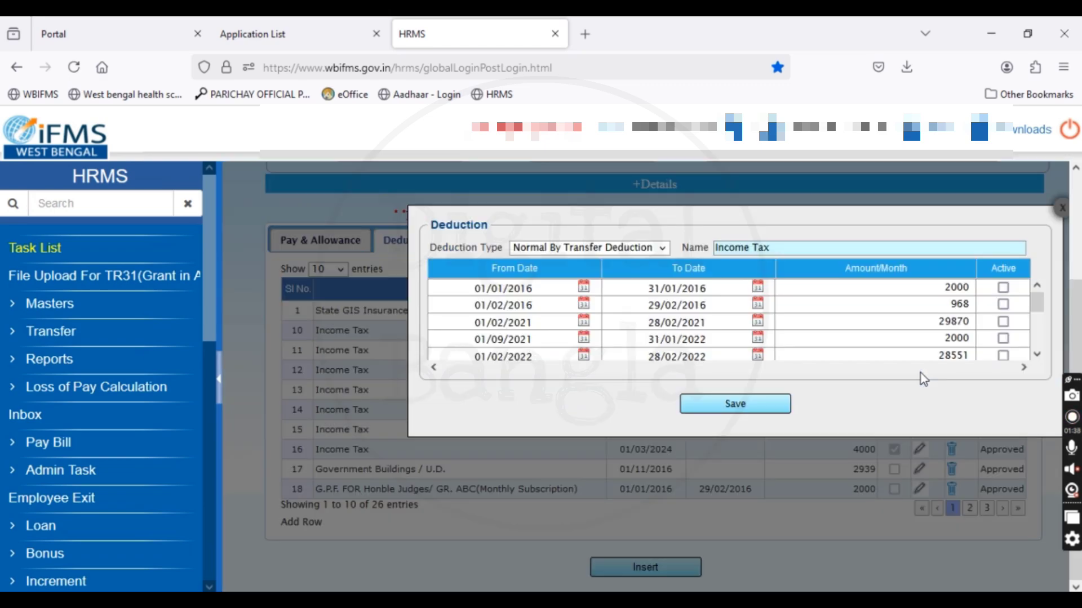
scroll(717, 323, "down", 5)
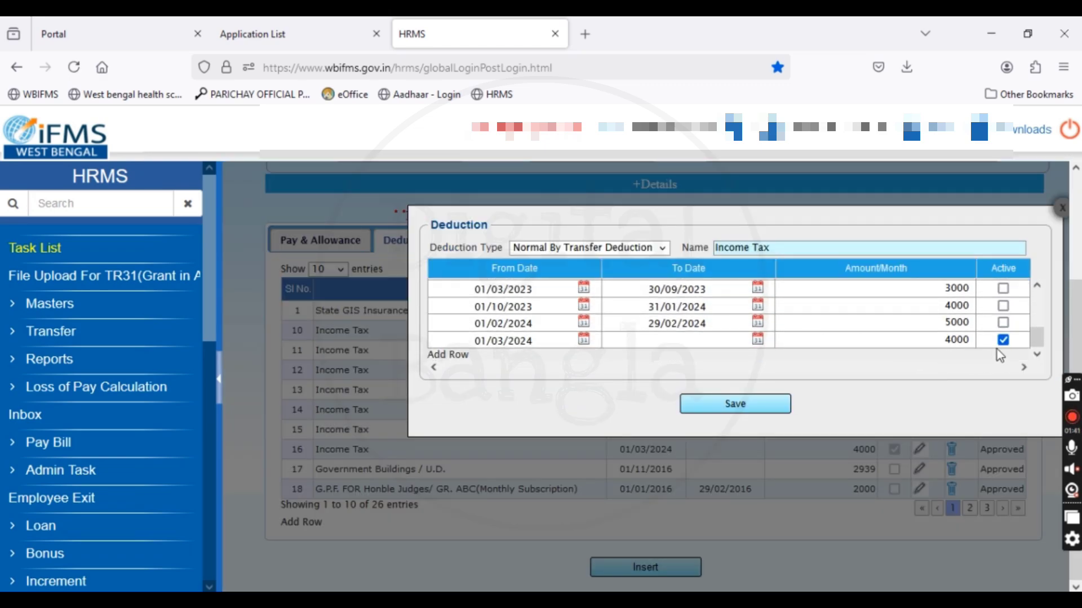
left_click(757, 339)
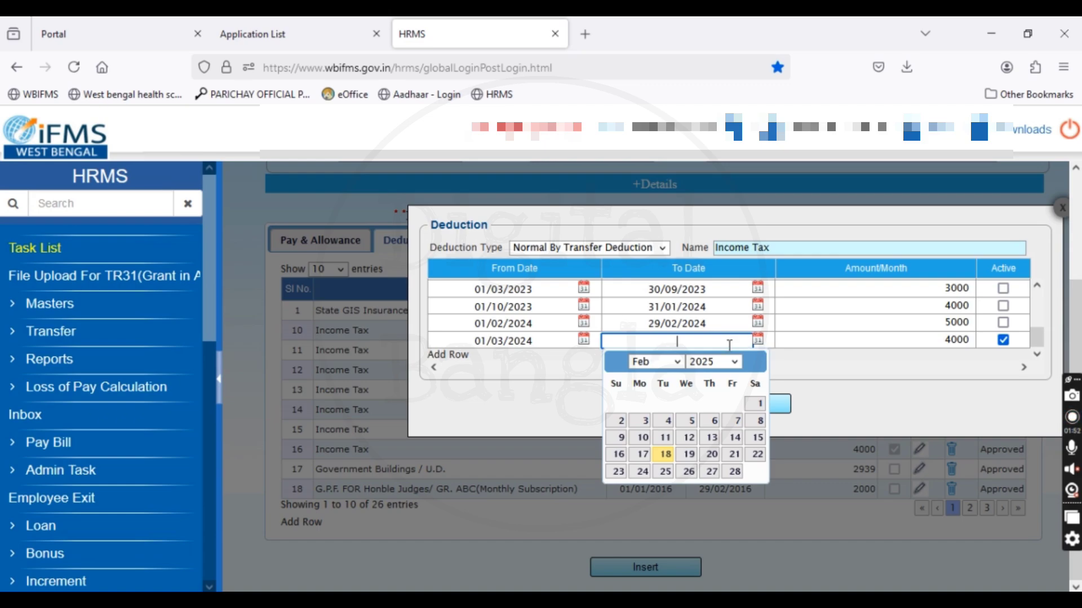
left_click(677, 362)
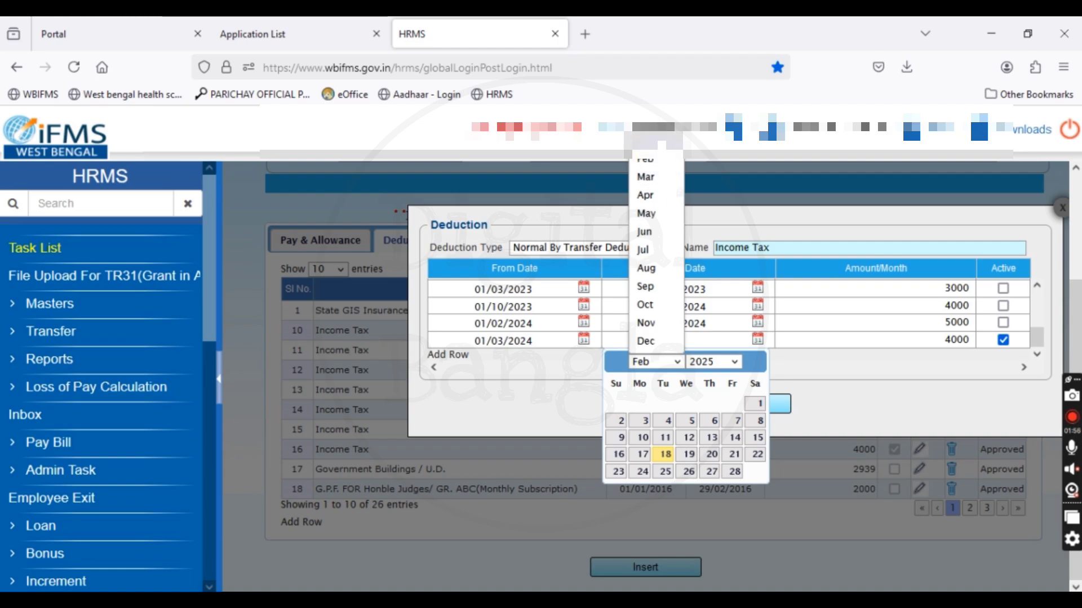
left_click(663, 141)
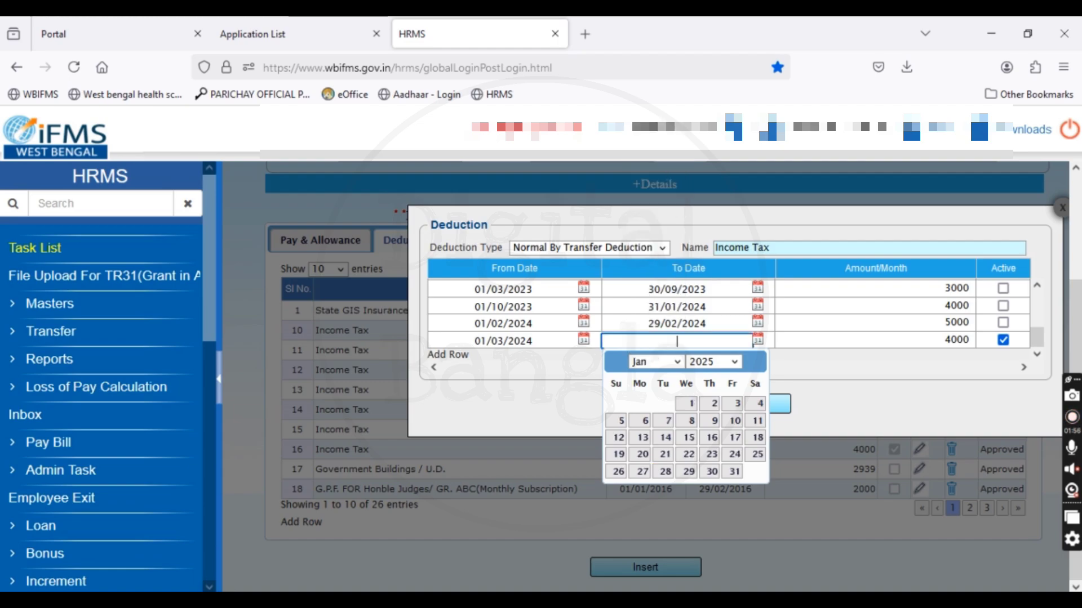
left_click(734, 471)
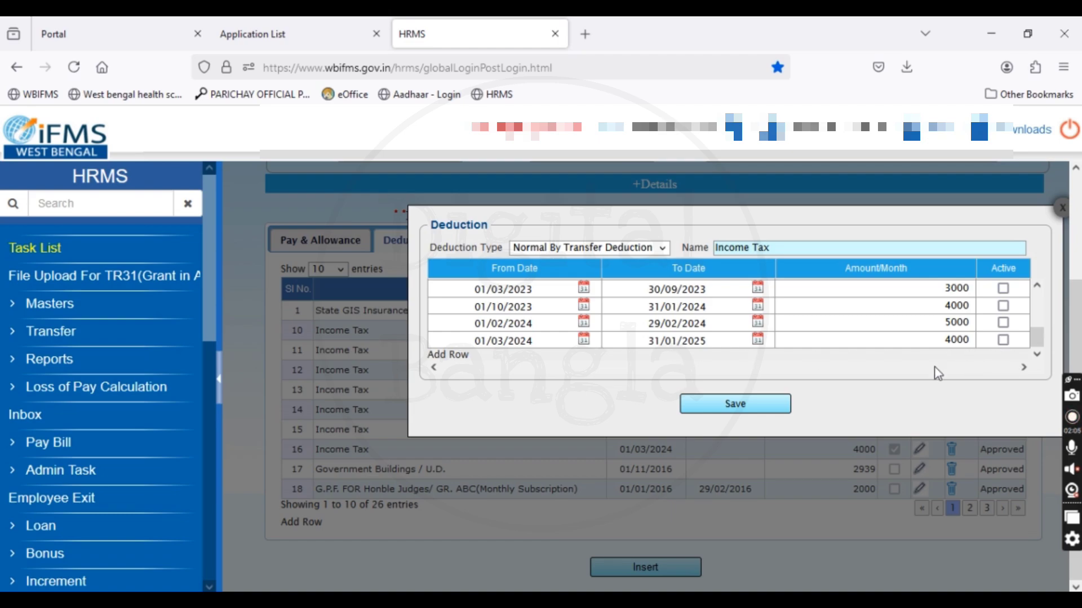
left_click(742, 405)
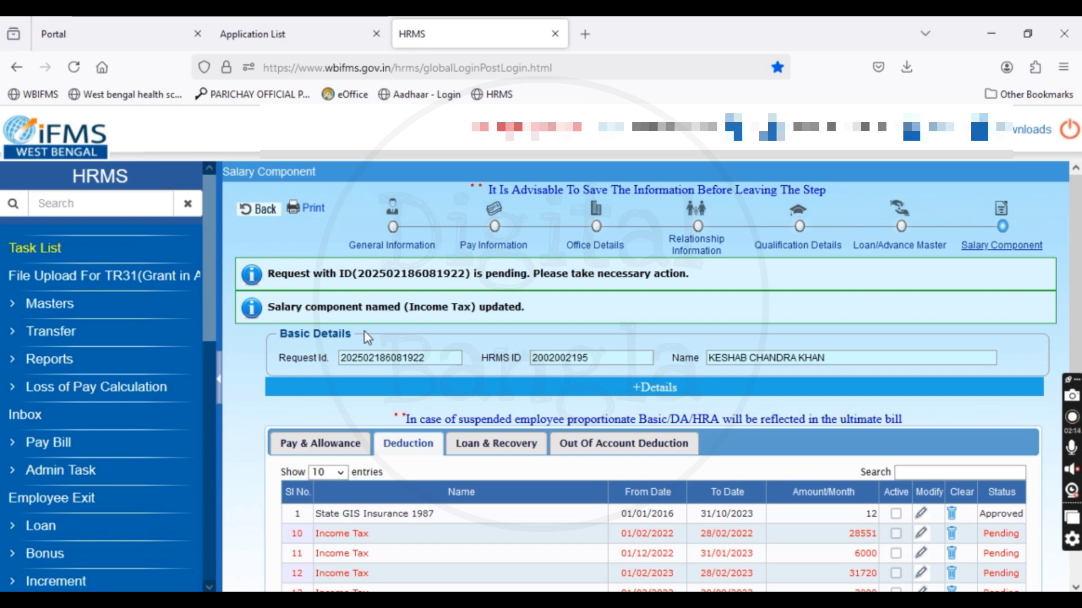
scroll(772, 515, "down", 1)
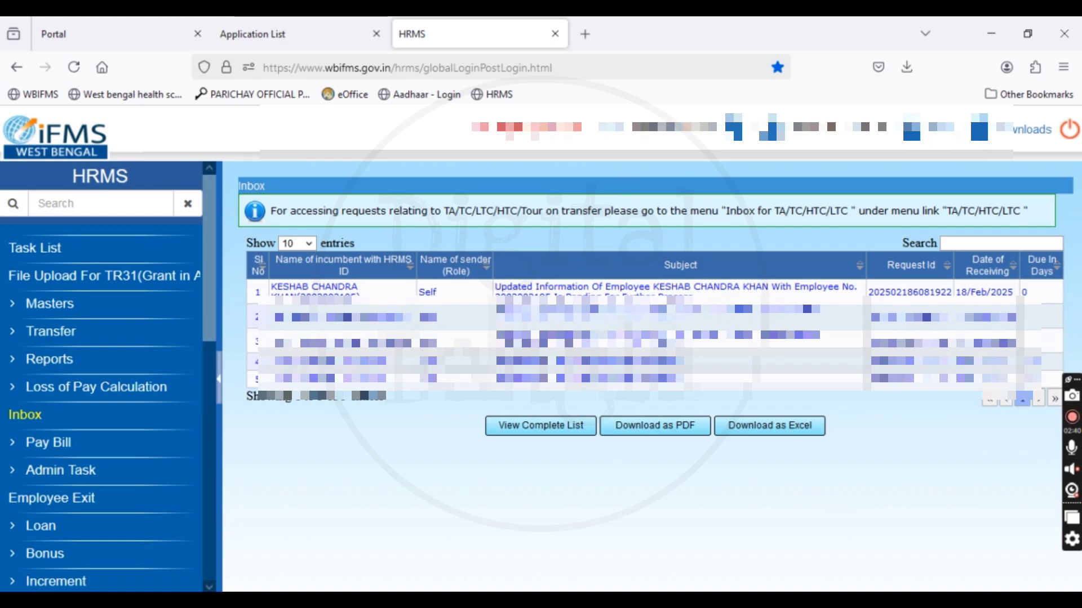
Log out of HRMS and enter it again with the Digital Signature Certificate verified
left_click(949, 136)
left_click(1069, 132)
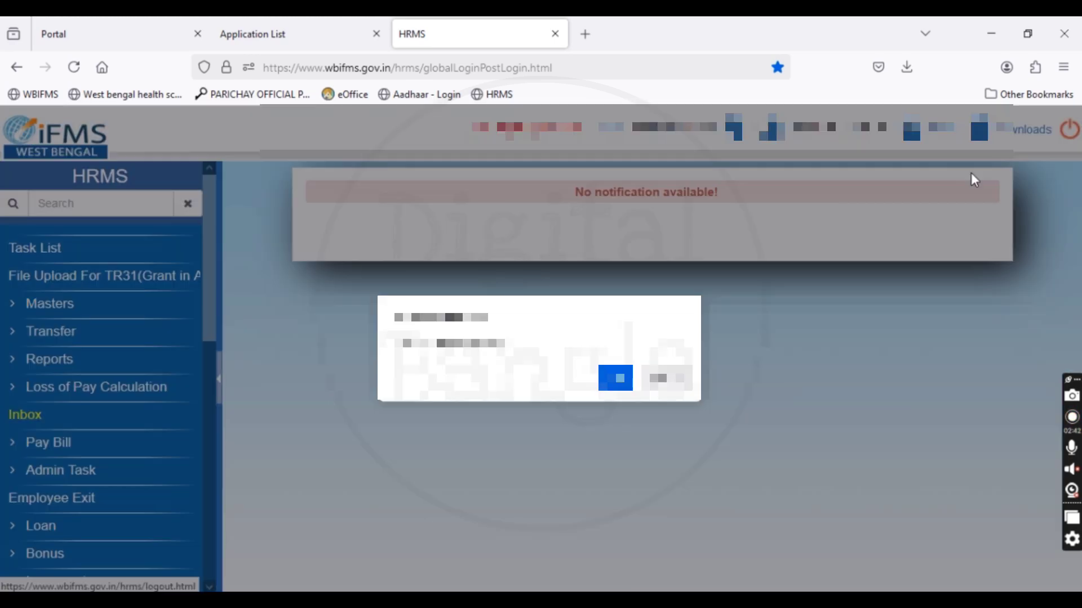
left_click(618, 378)
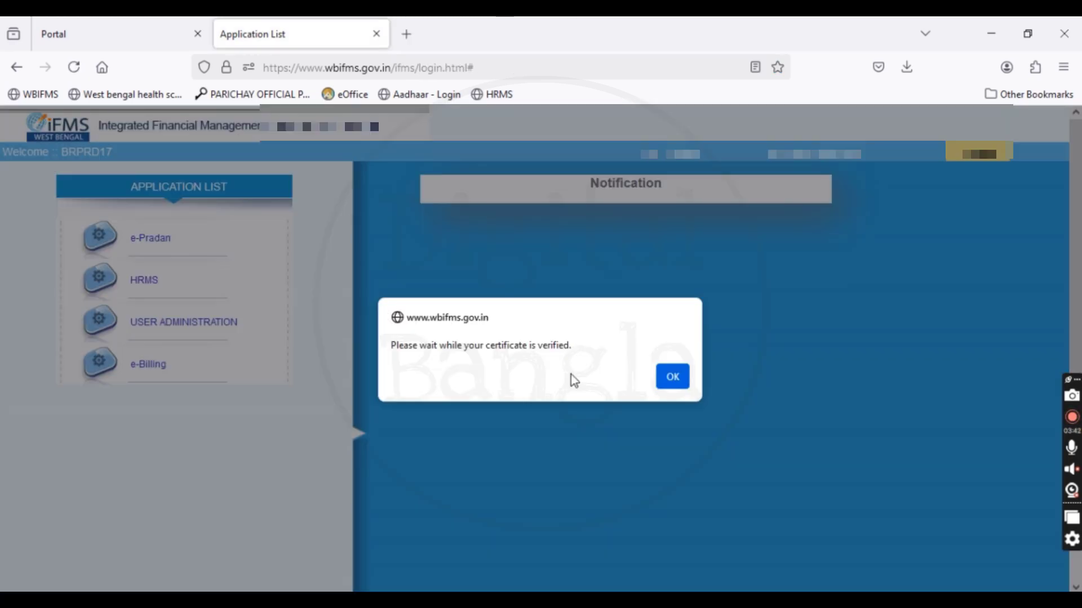
left_click(672, 376)
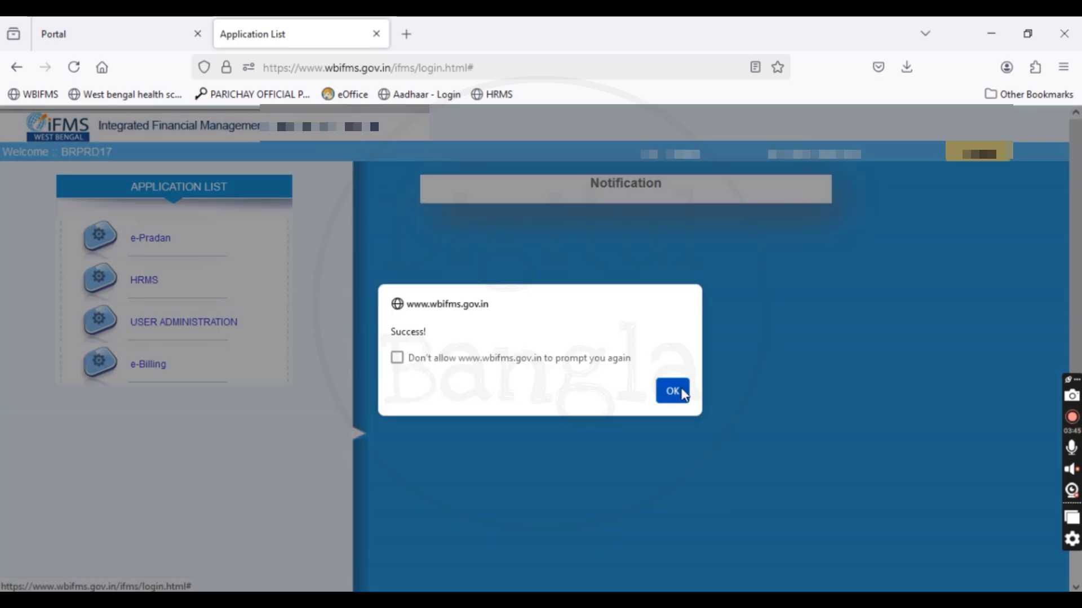
left_click(673, 391)
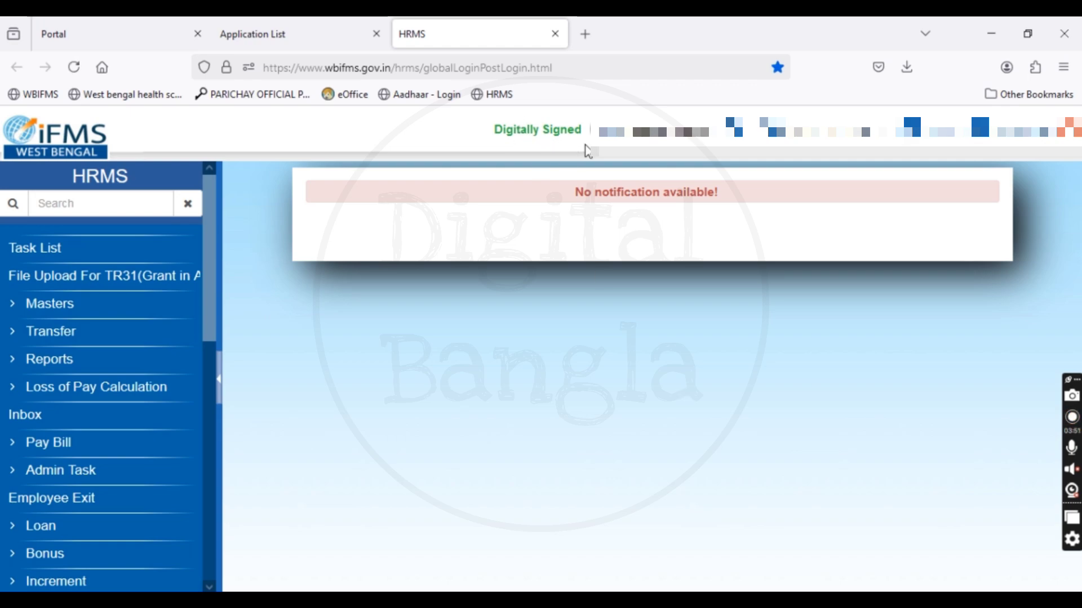
Open the employee's pending information update request from the inbox and approve it
left_click(27, 418)
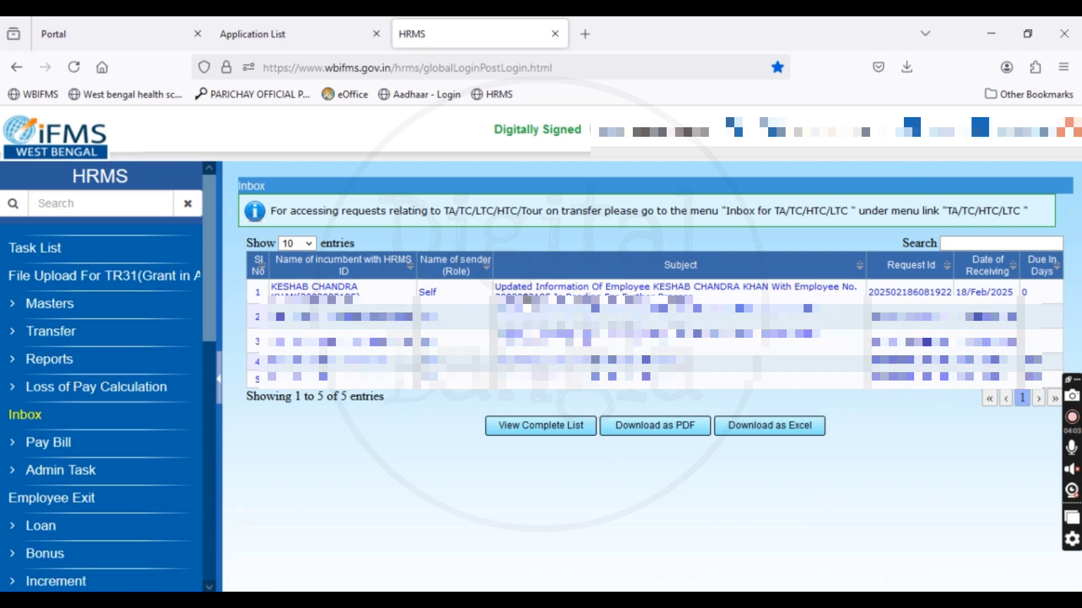
left_click(527, 296)
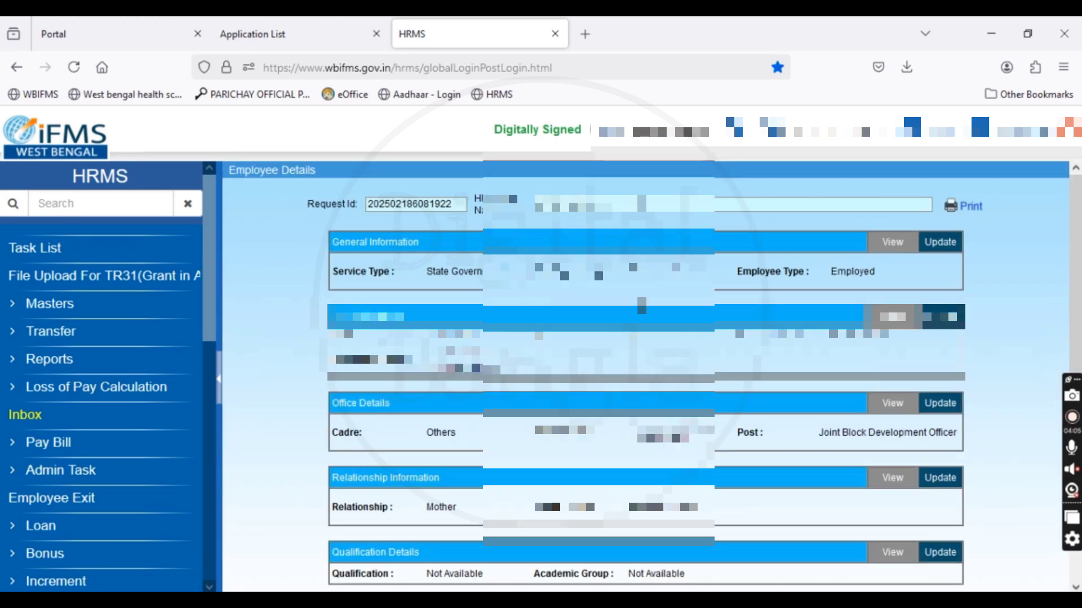
scroll(641, 305, "down", 2)
scroll(641, 338, "down", 2)
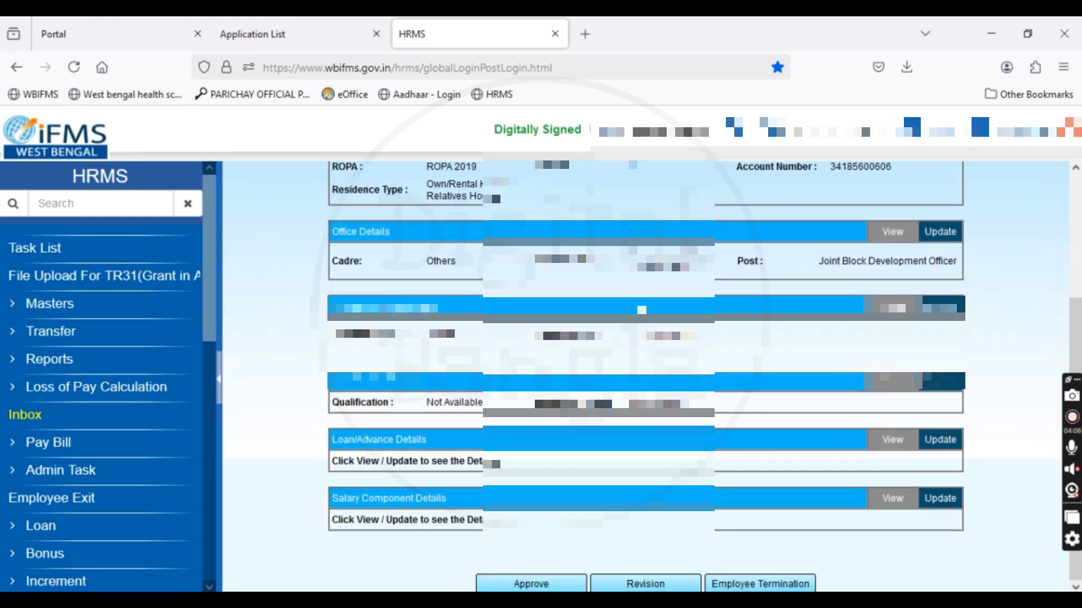
left_click(545, 586)
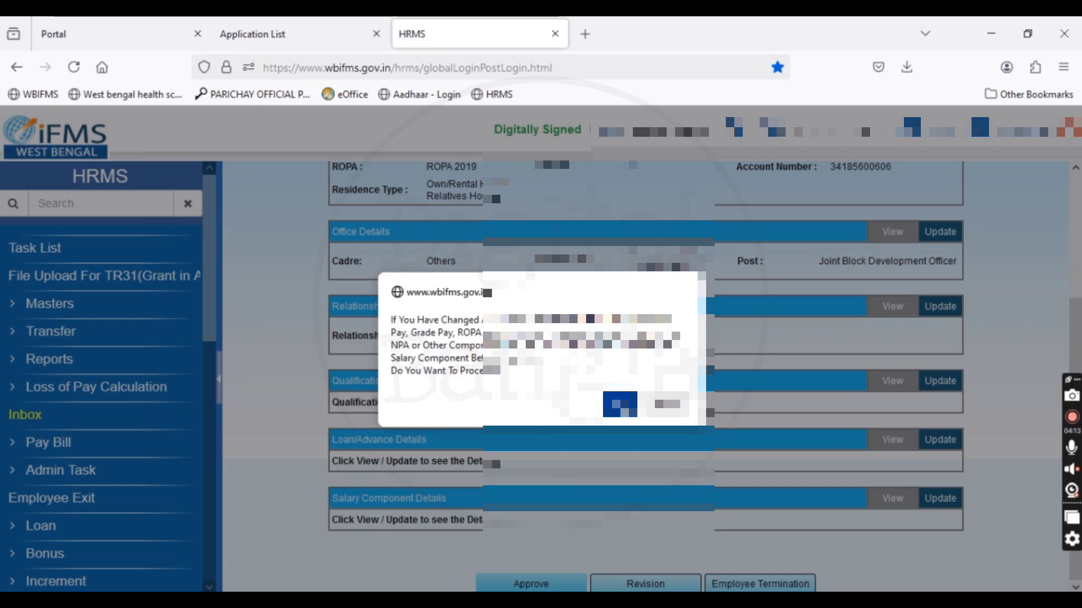
left_click(620, 404)
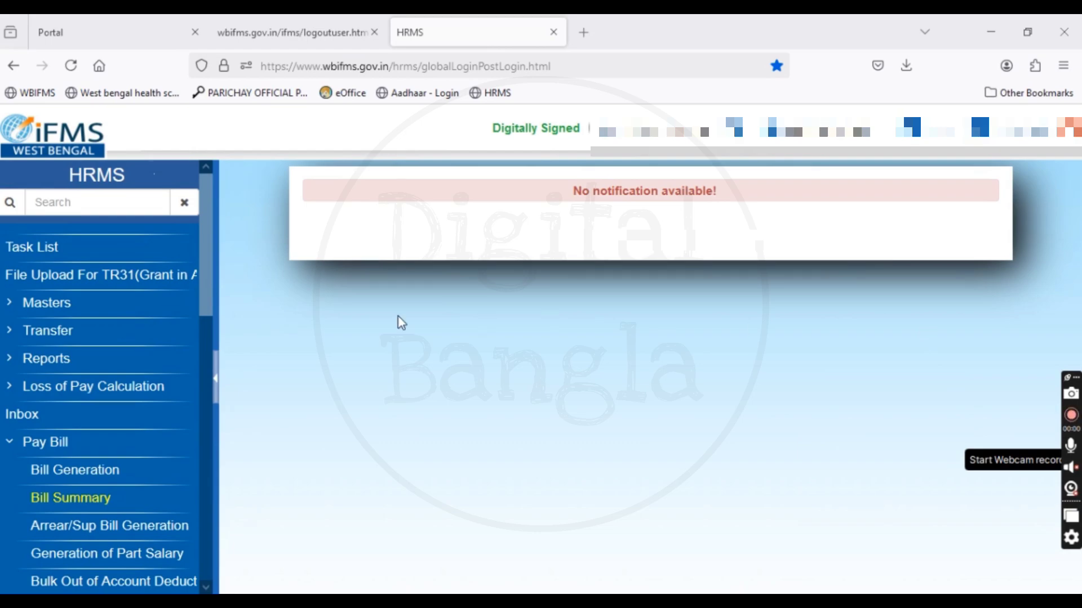
Start generating a salary pay bill with bill number 117 and bill date 18/02/2025
left_click(86, 482)
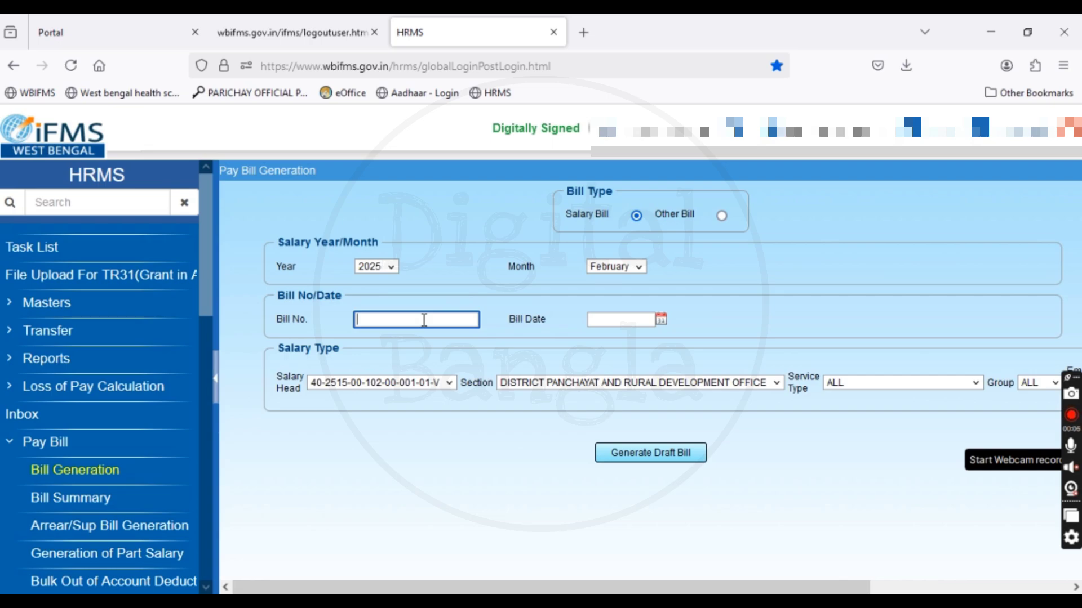
type("117")
left_click(663, 321)
left_click(662, 320)
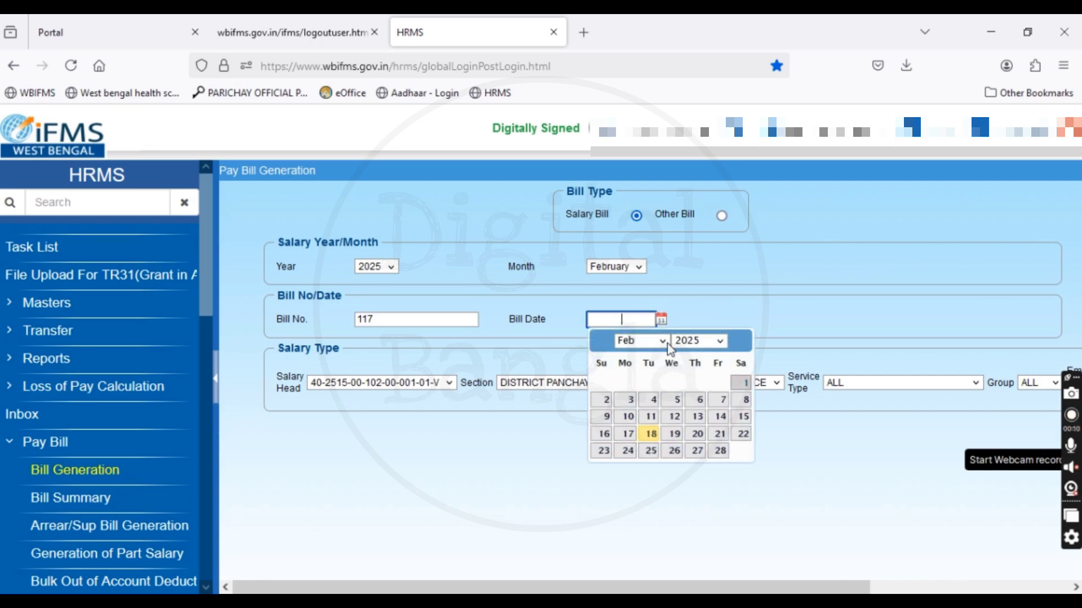
left_click(652, 436)
left_click(421, 384)
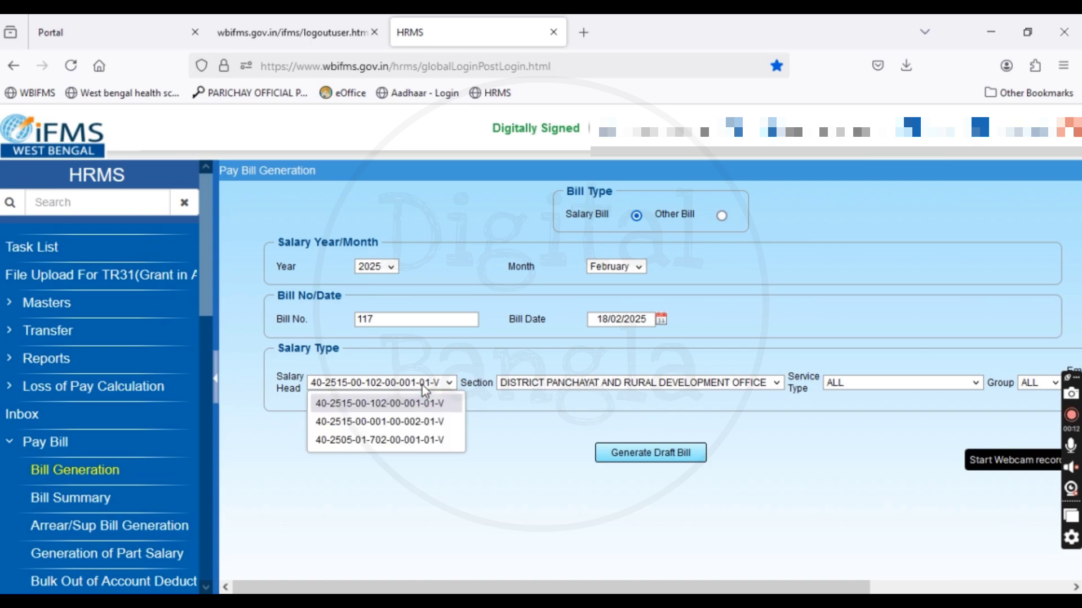
left_click(383, 403)
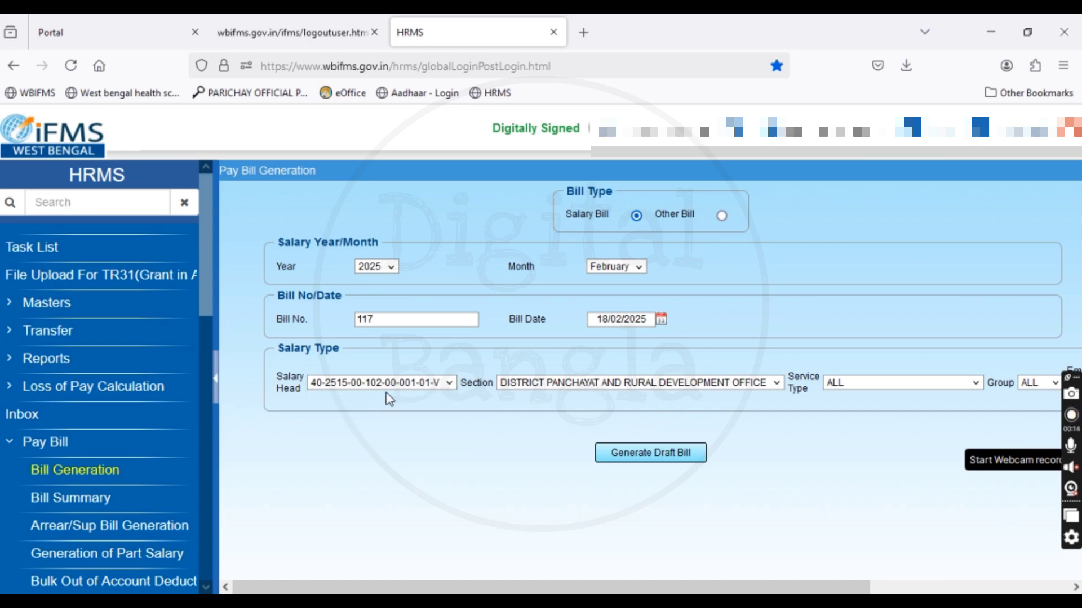
left_click_drag(741, 588, 993, 590)
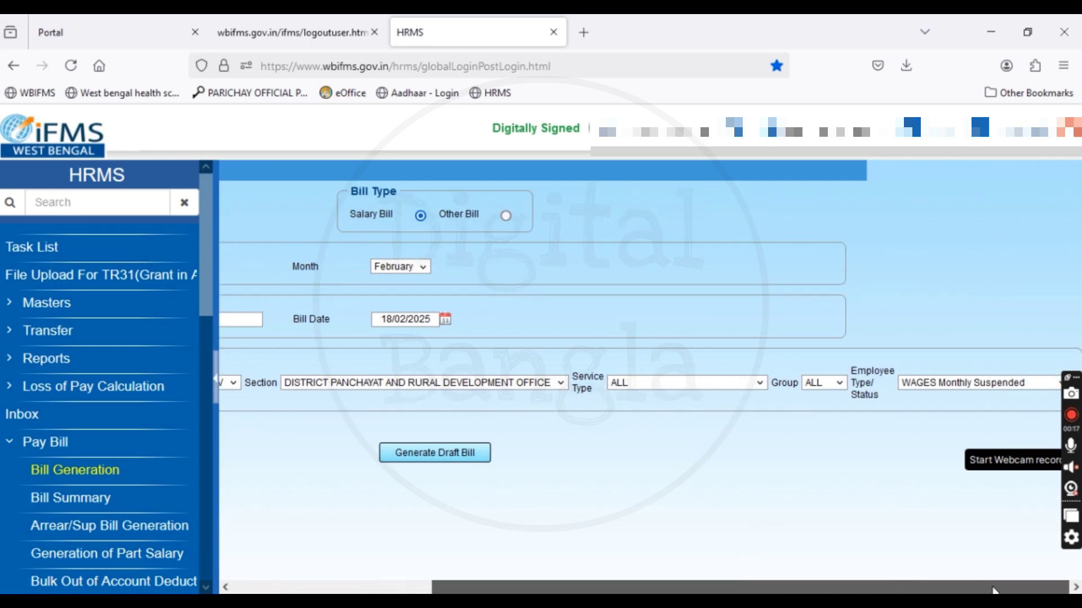
left_click(994, 388)
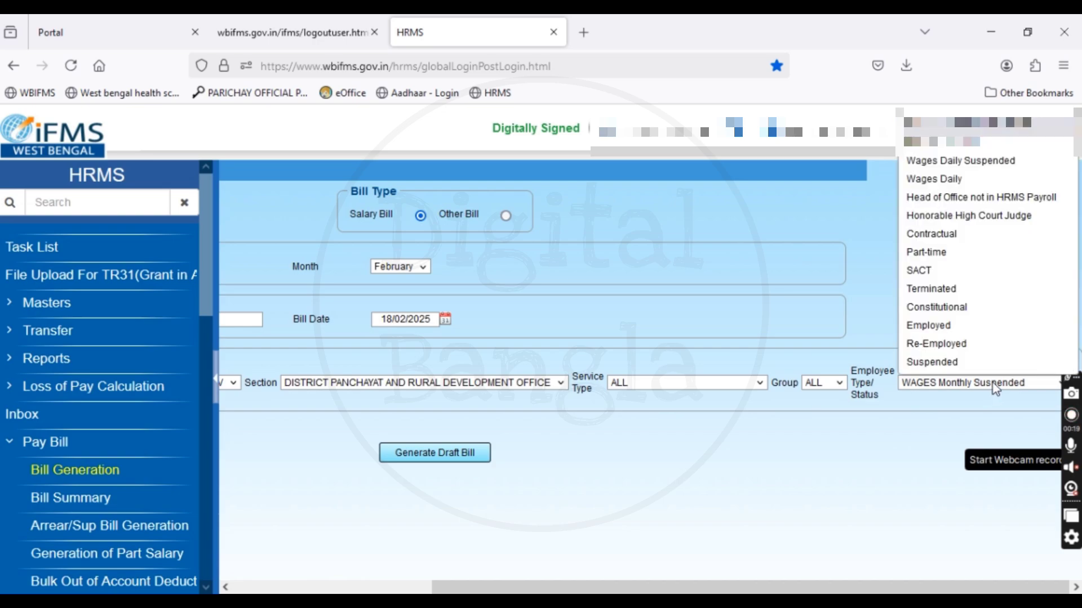
left_click(956, 327)
left_click_drag(907, 586, 691, 586)
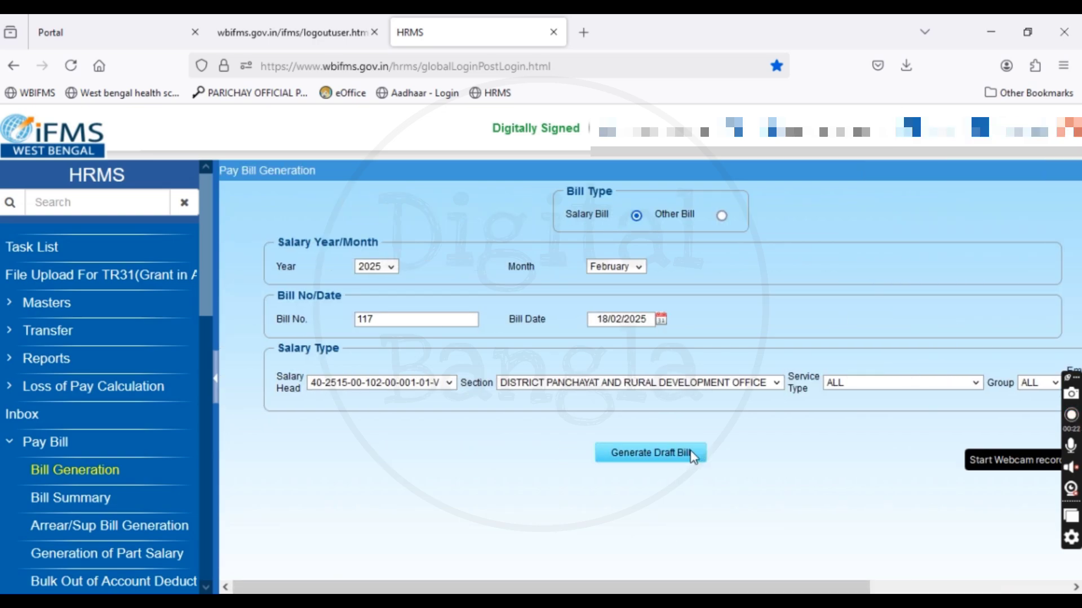
left_click(692, 451)
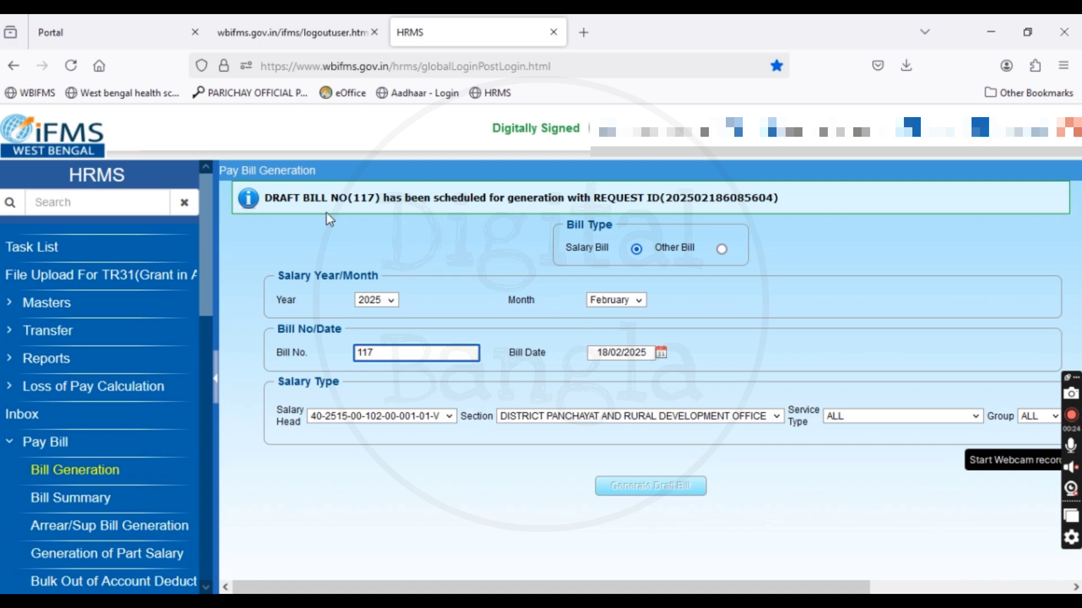
Look up the salary bills for February 2025 in the bill summary
left_click(99, 499)
left_click(709, 270)
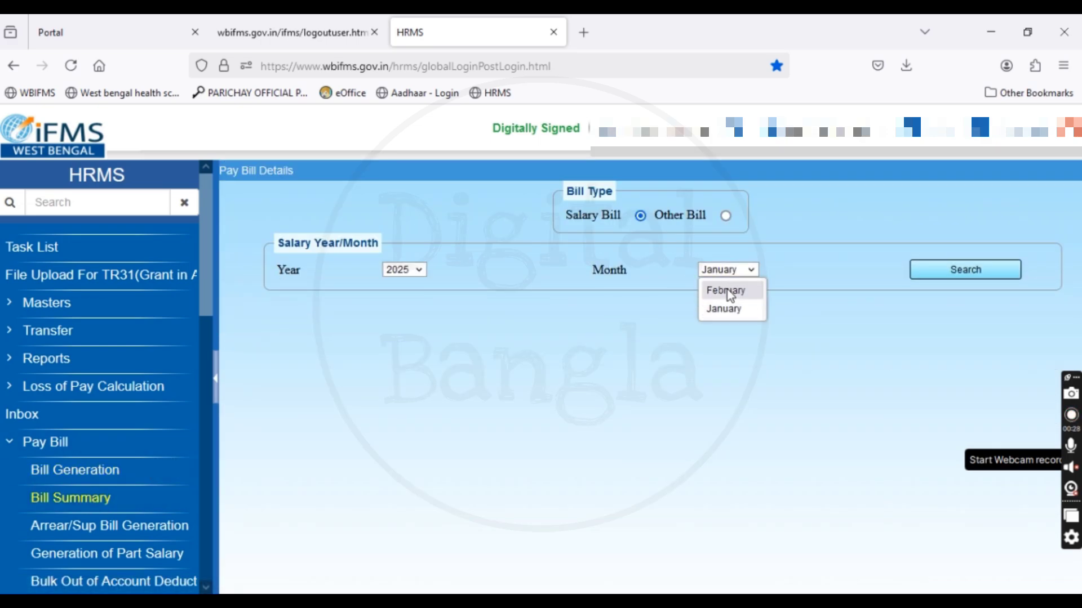
left_click(728, 292)
left_click(947, 278)
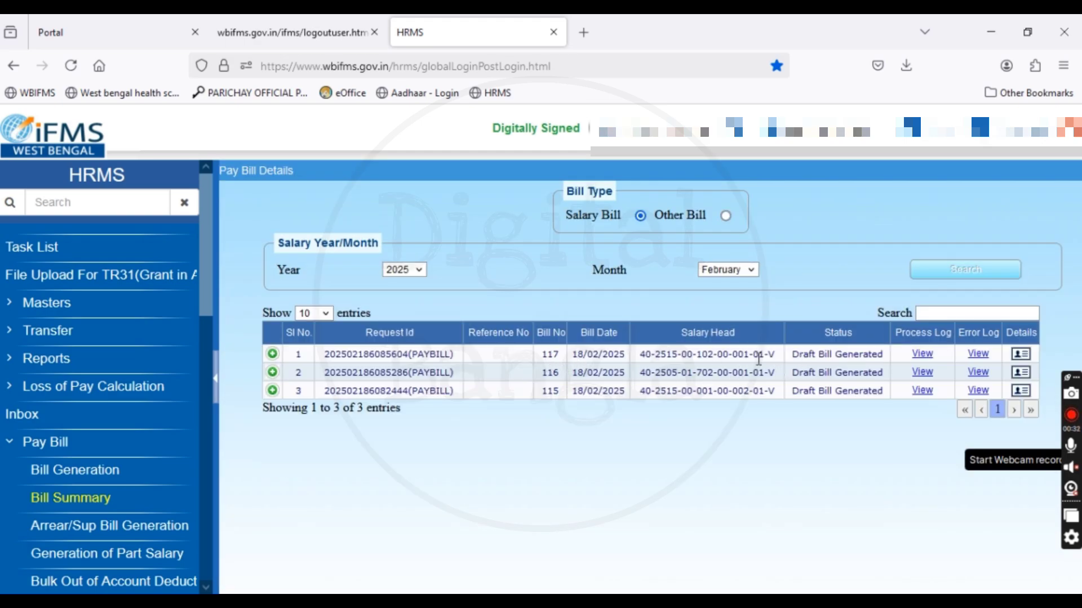
Open the TR 18 report from the details of draft salary bill 117 and zoom it to Page Width
left_click(1025, 354)
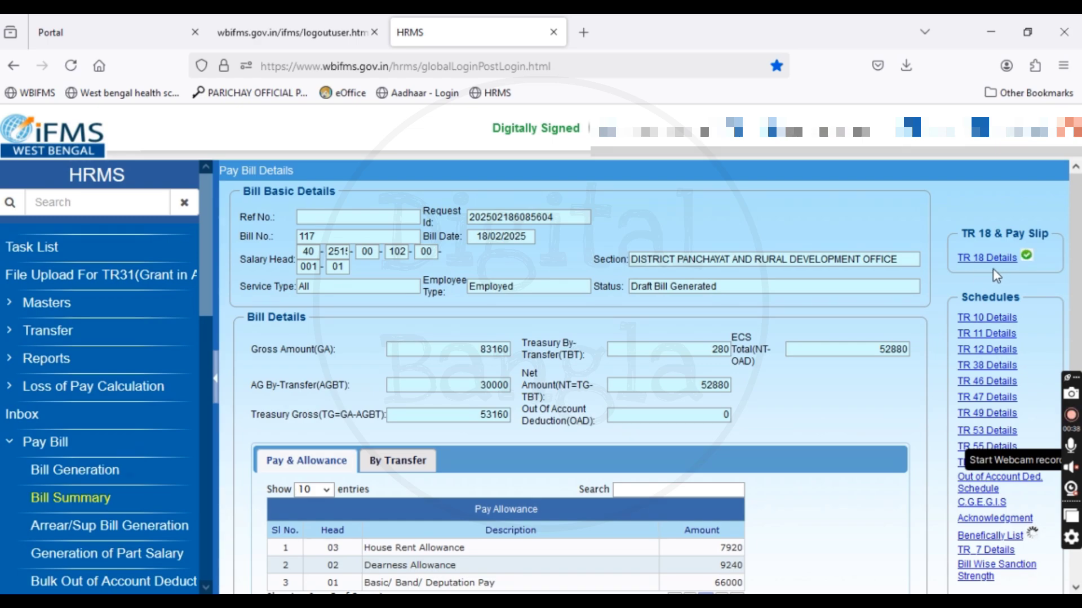
left_click(993, 261)
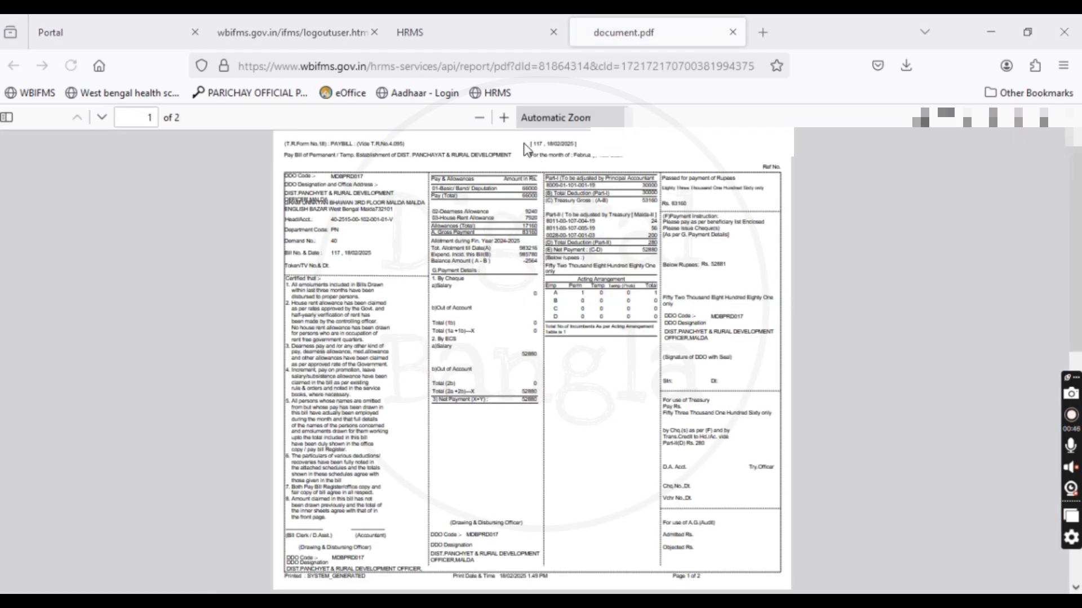
left_click(554, 119)
left_click(566, 204)
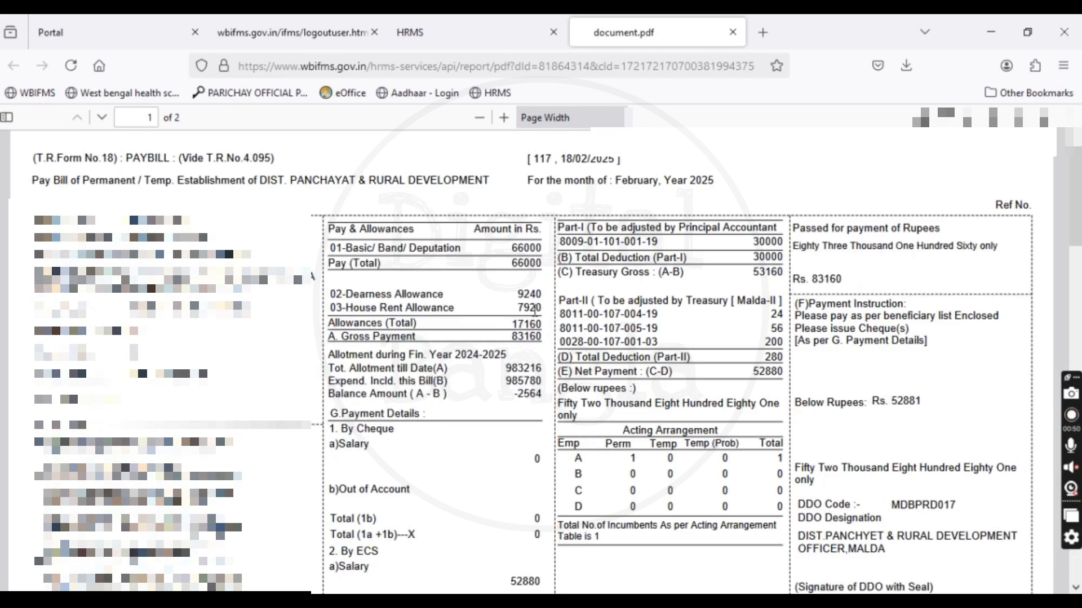
Review the pay bill document through to the employee's deductions and recoveries table on page 2
scroll(514, 338, "down", 6)
scroll(513, 337, "down", 10)
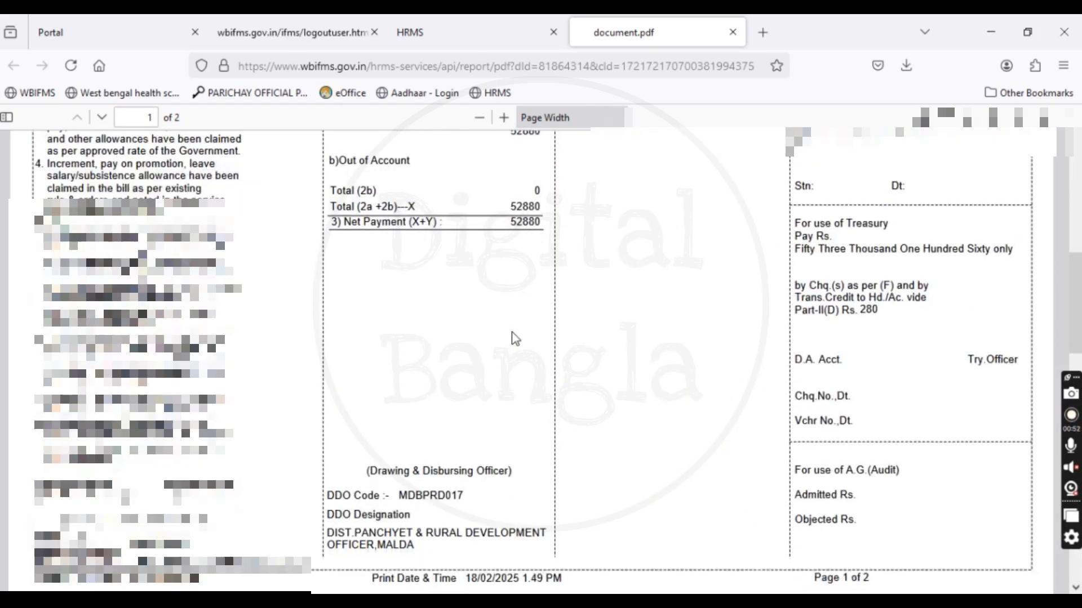
scroll(540, 360, "down", 2)
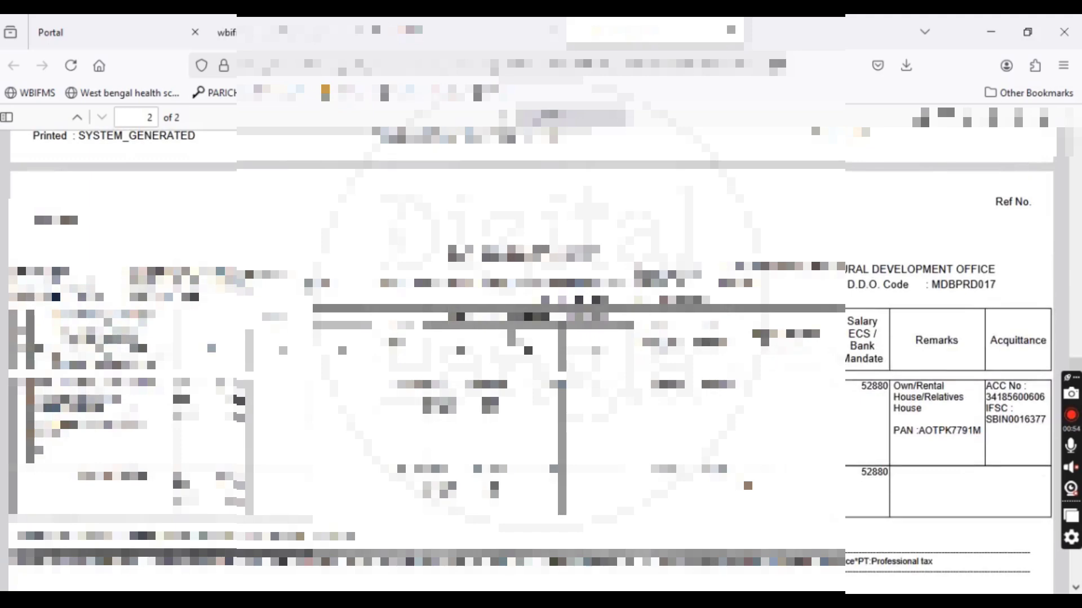
scroll(540, 361, "down", 2)
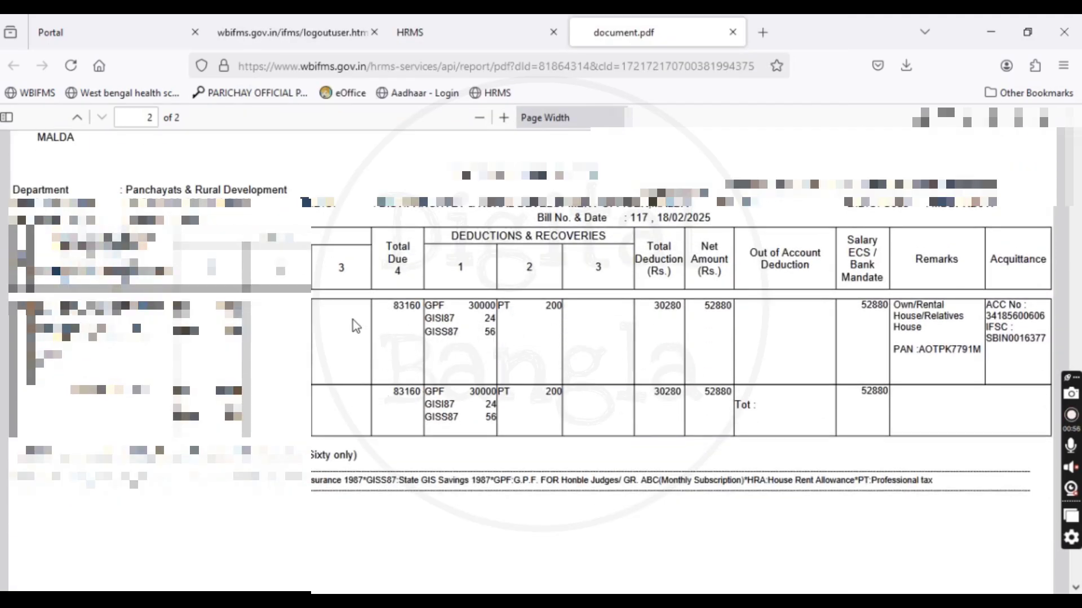